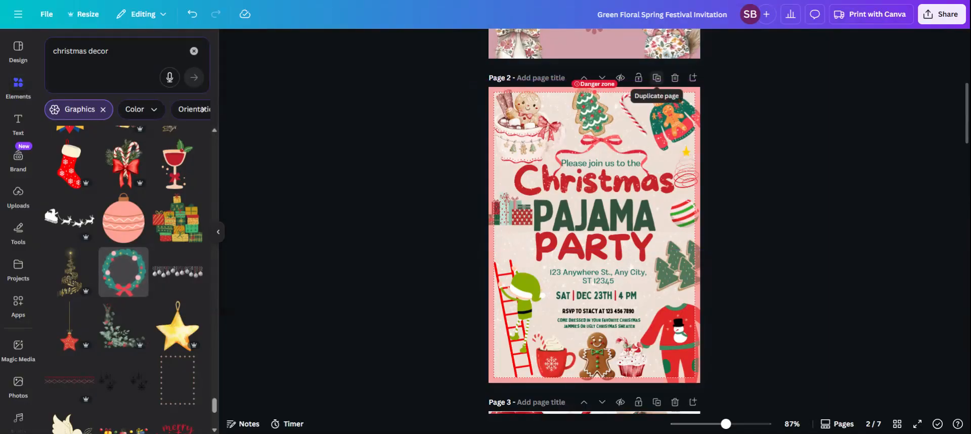
Step: Duplicate the Christmas Pajama Party invitation on page 2, and duplicate the resulting page 3 as well
{"action": "left_click", "coordinate": [656, 78]}
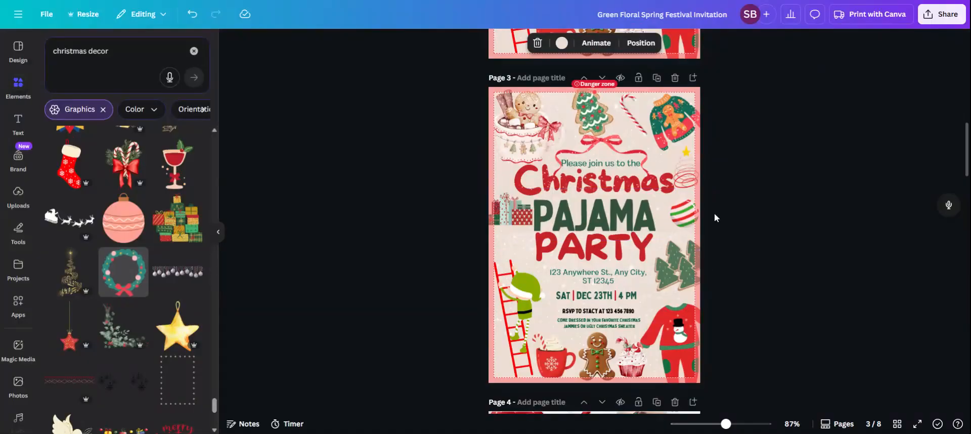
{"action": "scroll", "coordinate": [632, 126], "scroll_direction": "up", "scroll_amount": 5}
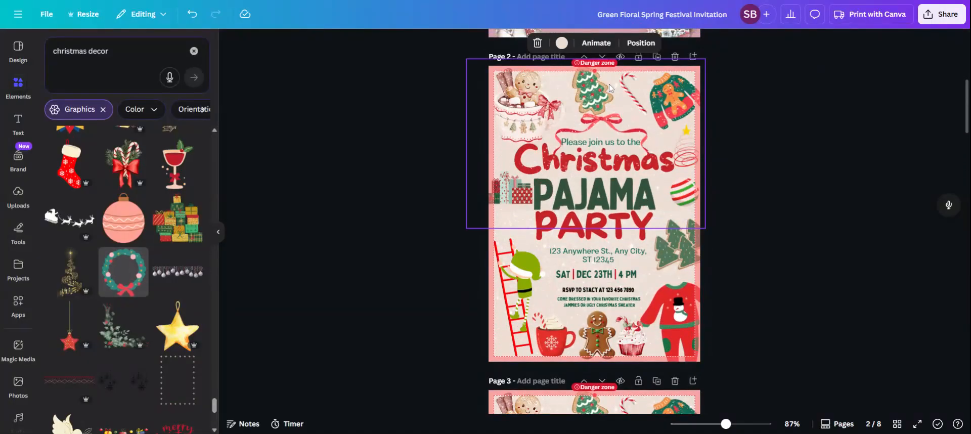
{"action": "scroll", "coordinate": [634, 279], "scroll_direction": "down", "scroll_amount": 8}
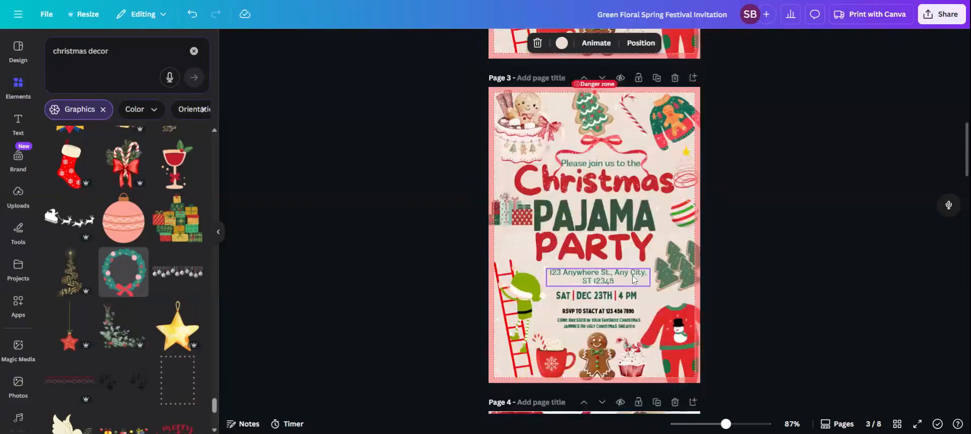
{"action": "scroll", "coordinate": [634, 279], "scroll_direction": "up", "scroll_amount": 4}
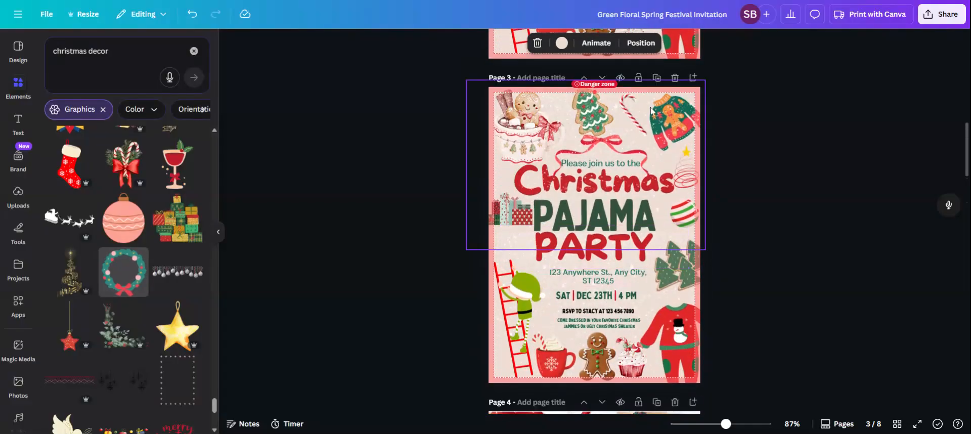
{"action": "left_click", "coordinate": [656, 78]}
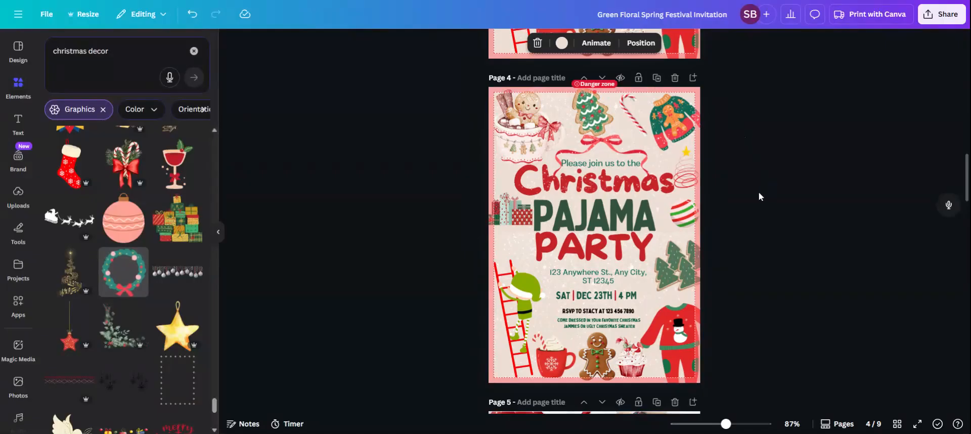
Step: Delete the "Please join us to the", "PAJAMA" and "PARTY" text from the invitation copy on page 3
{"action": "scroll", "coordinate": [759, 195], "scroll_direction": "up", "scroll_amount": 7}
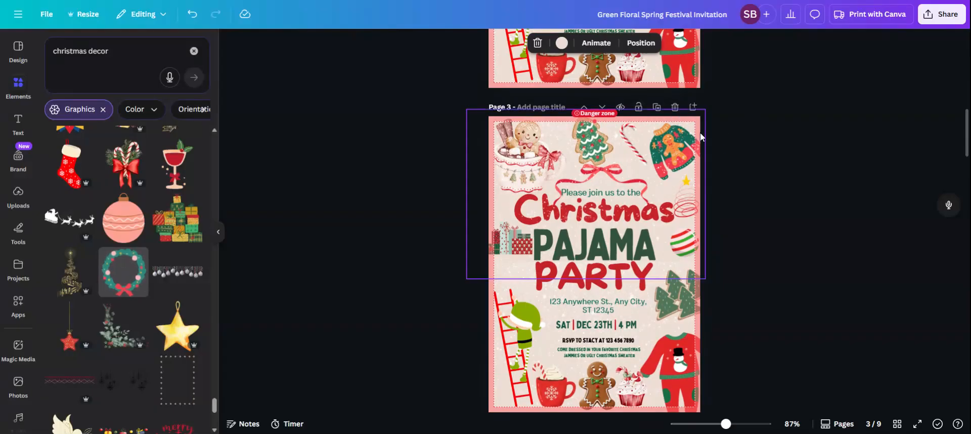
{"action": "left_click", "coordinate": [600, 193]}
{"action": "key", "text": "Delete"}
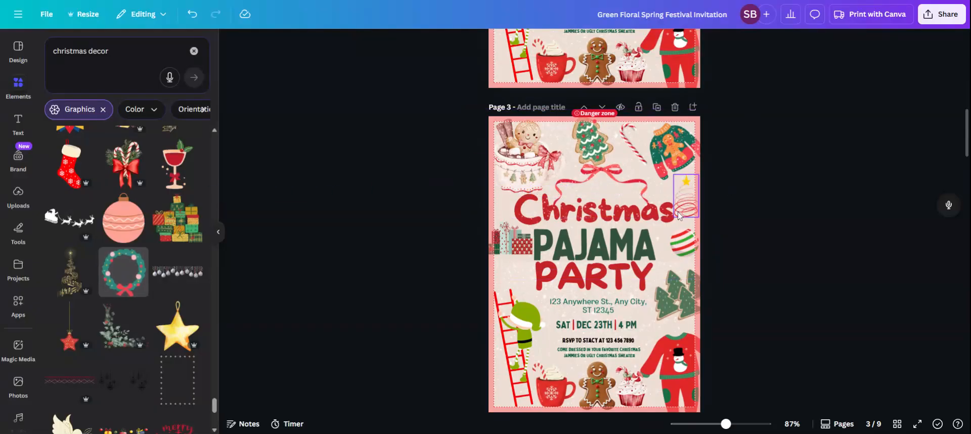
{"action": "left_click", "coordinate": [632, 219]}
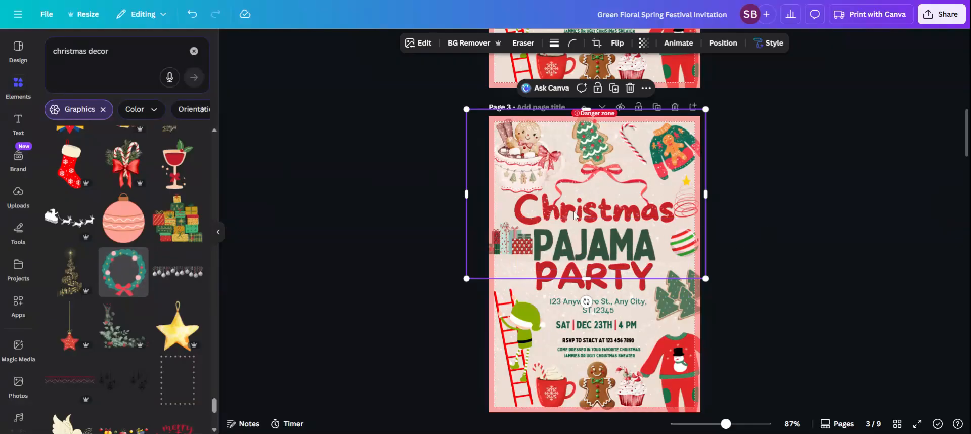
{"action": "left_click", "coordinate": [571, 246]}
{"action": "key", "text": "Delete"}
{"action": "left_click", "coordinate": [589, 276]}
{"action": "key", "text": "Delete"}
Step: Delete the address, date and time, RSVP and dress-code text from page 3
{"action": "scroll", "coordinate": [657, 293], "scroll_direction": "down", "scroll_amount": 2}
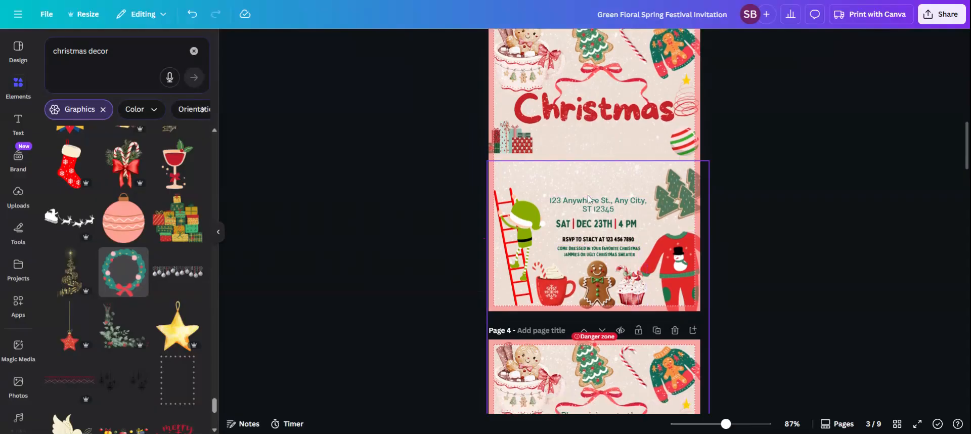
{"action": "left_click", "coordinate": [589, 209]}
{"action": "key", "text": "Delete"}
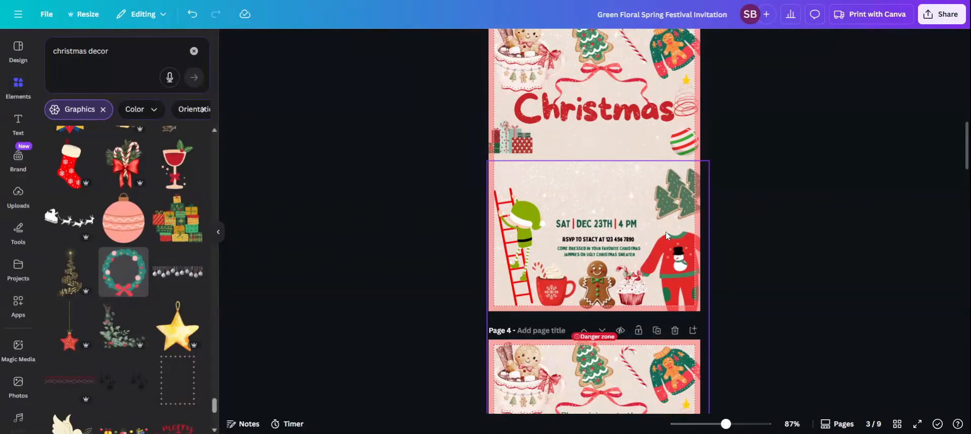
{"action": "left_click", "coordinate": [597, 224]}
{"action": "key", "text": "Delete"}
{"action": "left_click", "coordinate": [597, 246]}
{"action": "key", "text": "Delete"}
{"action": "left_click", "coordinate": [596, 240]}
{"action": "key", "text": "Delete"}
Step: Shrink the overlay covering page 3's "Christmas" title, move the title off the page, and stretch the overlay back down
{"action": "left_click", "coordinate": [589, 120]}
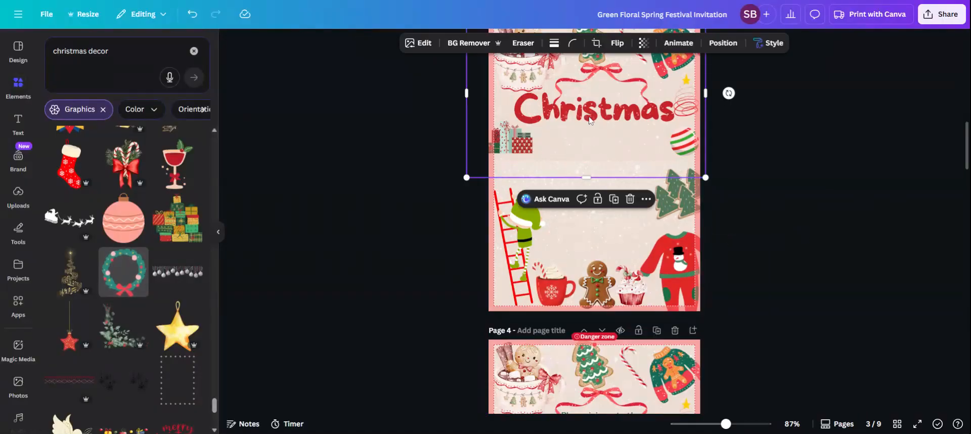
{"action": "left_click_drag", "start_coordinate": [586, 177], "coordinate": [587, 82]}
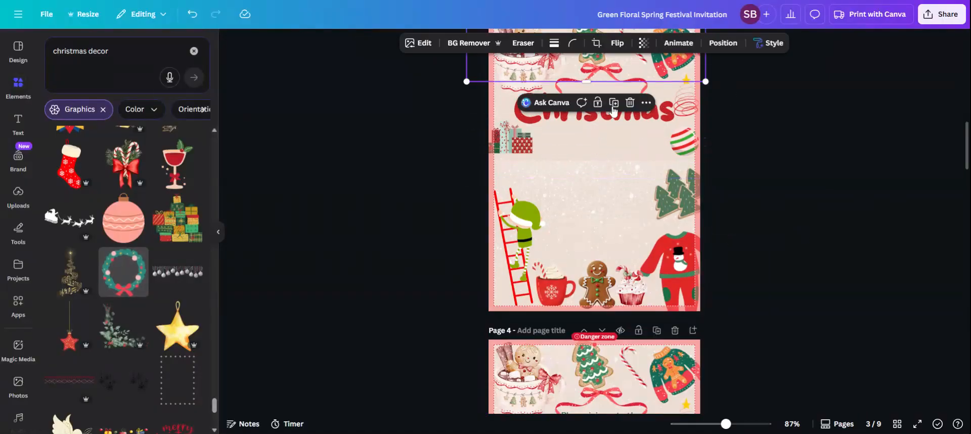
{"action": "left_click_drag", "start_coordinate": [607, 124], "coordinate": [248, 127]}
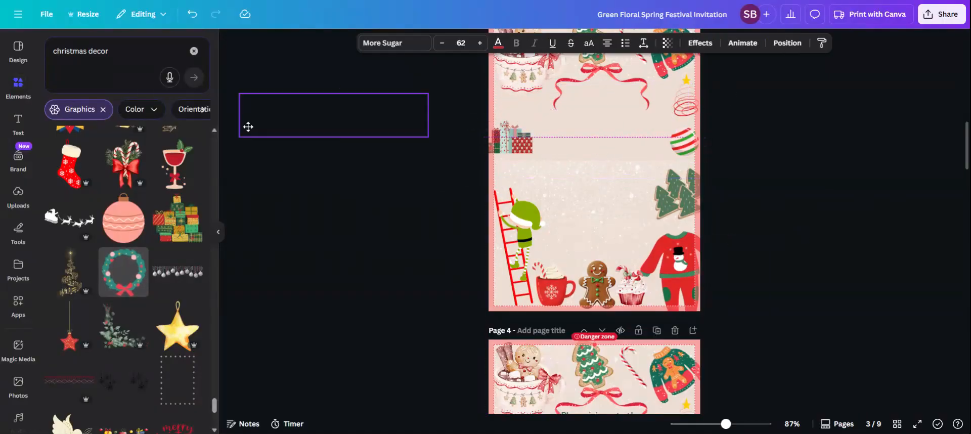
{"action": "left_click", "coordinate": [517, 79]}
{"action": "left_click_drag", "start_coordinate": [586, 82], "coordinate": [589, 160]}
{"action": "scroll", "coordinate": [824, 207], "scroll_direction": "up", "scroll_amount": 3}
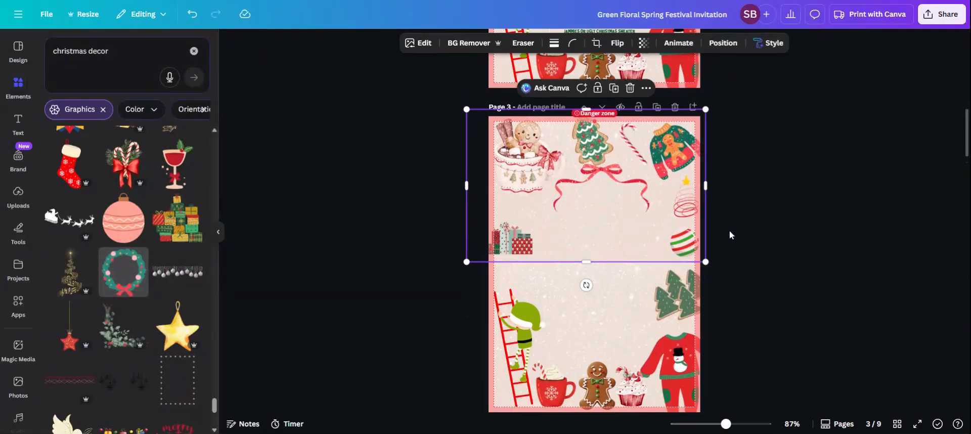
Step: Compare the complete invitation on page 2 with the text-free copy on page 3
{"action": "scroll", "coordinate": [737, 229], "scroll_direction": "up", "scroll_amount": 4}
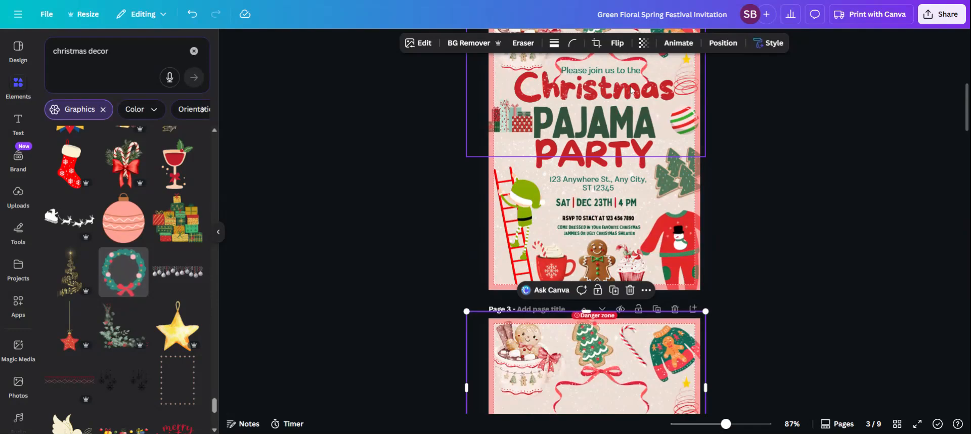
{"action": "scroll", "coordinate": [802, 250], "scroll_direction": "down", "scroll_amount": 3}
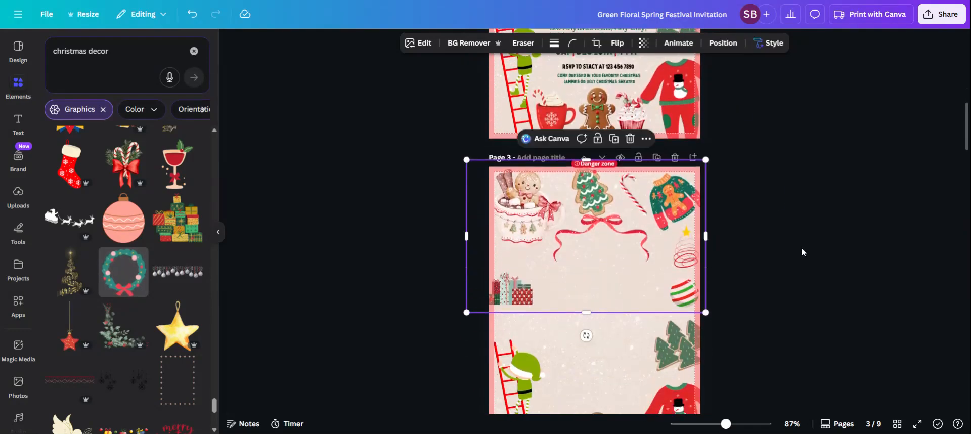
{"action": "scroll", "coordinate": [801, 248], "scroll_direction": "up", "scroll_amount": 3}
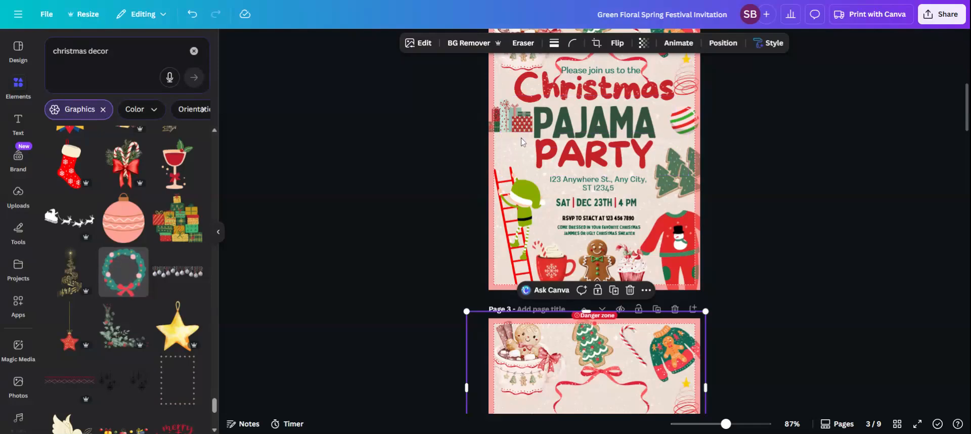
{"action": "scroll", "coordinate": [627, 167], "scroll_direction": "down", "scroll_amount": 5}
{"action": "scroll", "coordinate": [627, 167], "scroll_direction": "down", "scroll_amount": 1}
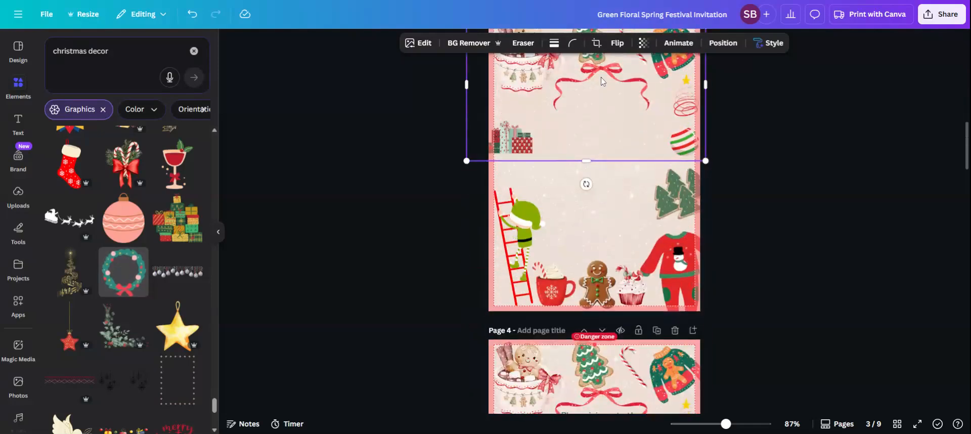
{"action": "scroll", "coordinate": [609, 141], "scroll_direction": "up", "scroll_amount": 5}
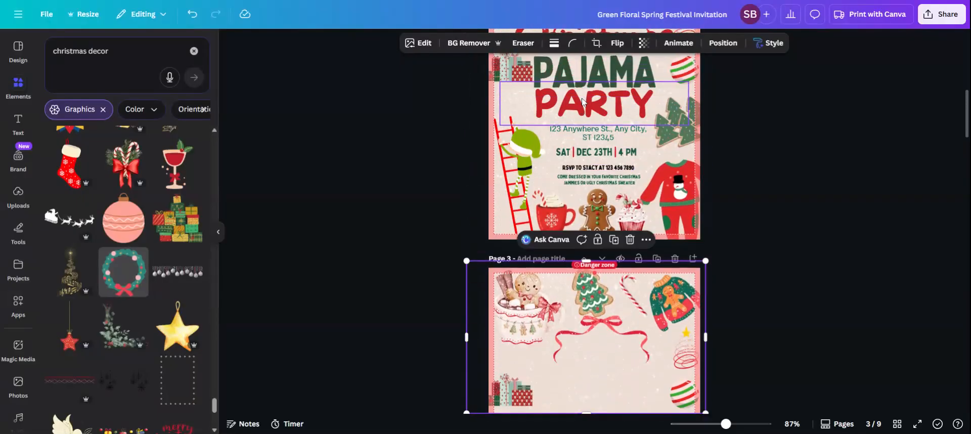
{"action": "scroll", "coordinate": [605, 146], "scroll_direction": "down", "scroll_amount": 4}
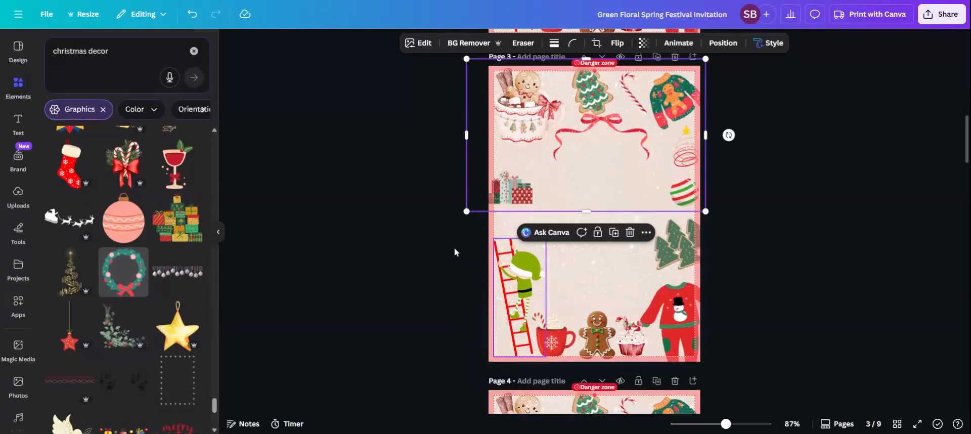
Step: Move the lower overlay off page 3 and stretch the upper overlay down to the bottom of the page
{"action": "left_click", "coordinate": [610, 277]}
{"action": "left_click_drag", "start_coordinate": [618, 240], "coordinate": [278, 202]}
{"action": "left_click", "coordinate": [601, 191]}
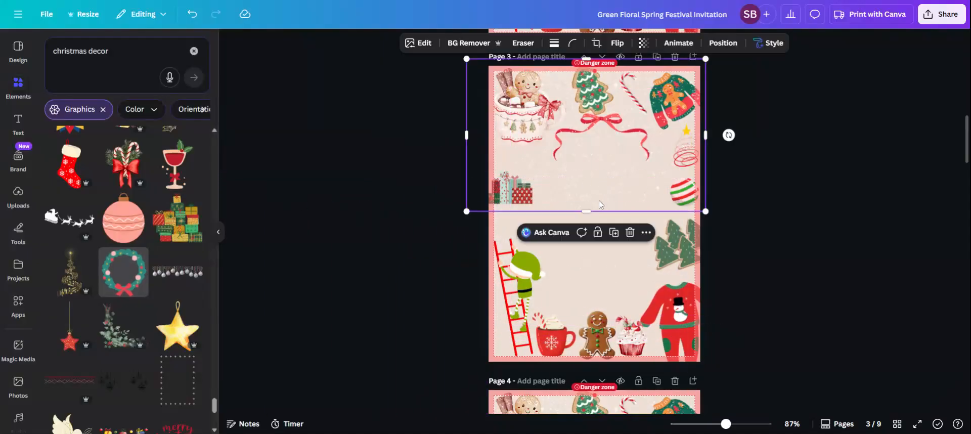
{"action": "left_click_drag", "start_coordinate": [587, 211], "coordinate": [612, 368]}
{"action": "left_click", "coordinate": [866, 199]}
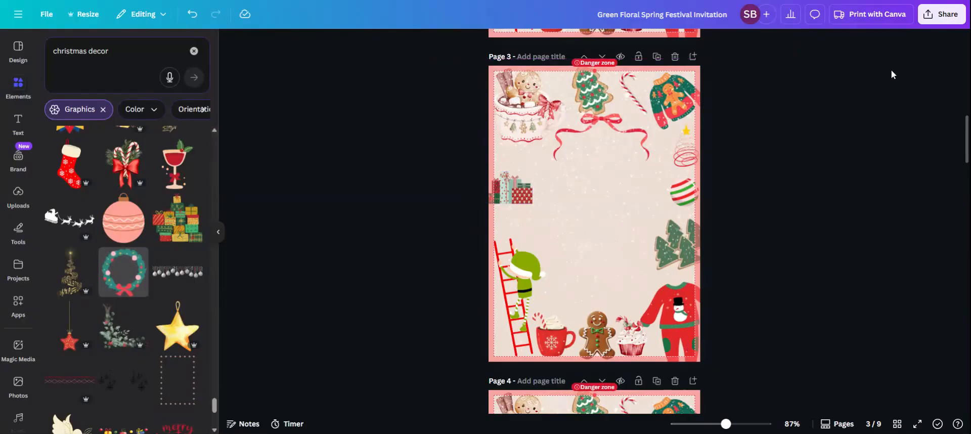
Step: Download page 1 only as a PNG
{"action": "left_click", "coordinate": [950, 15]}
{"action": "left_click", "coordinate": [786, 226]}
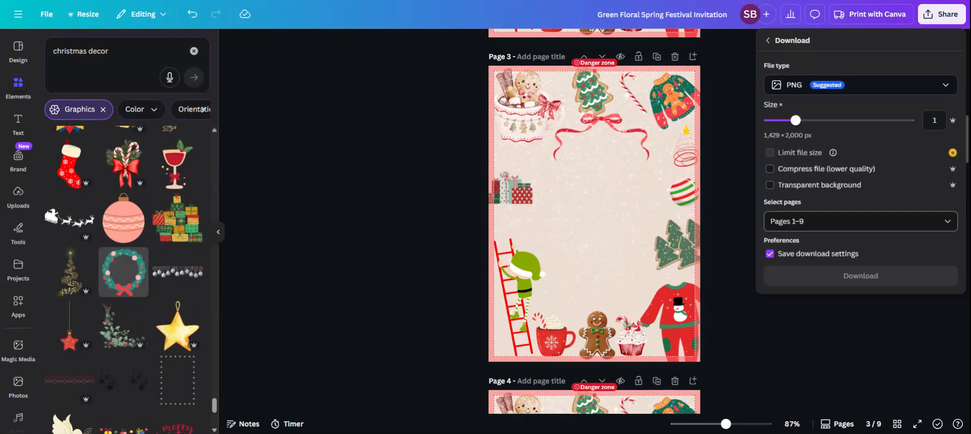
{"action": "left_click", "coordinate": [855, 221]}
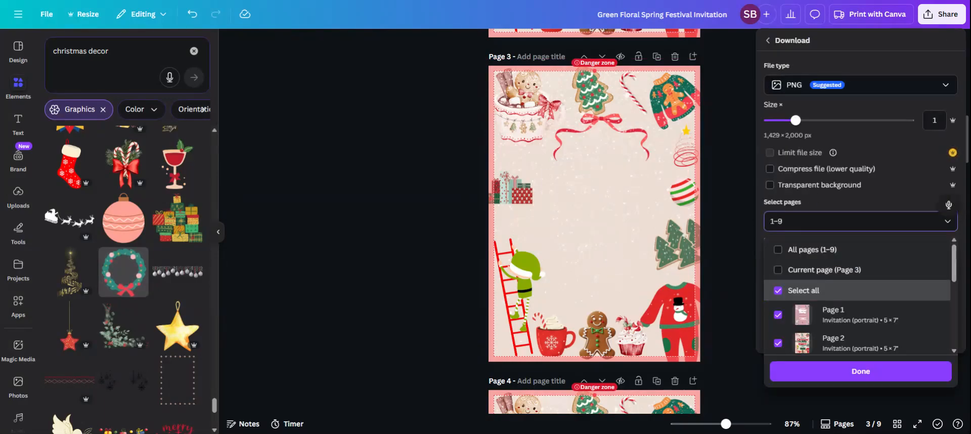
{"action": "key", "text": "BackSpace"}
{"action": "key", "text": "BackSpace"}
{"action": "left_click", "coordinate": [853, 89]}
{"action": "left_click", "coordinate": [853, 87]}
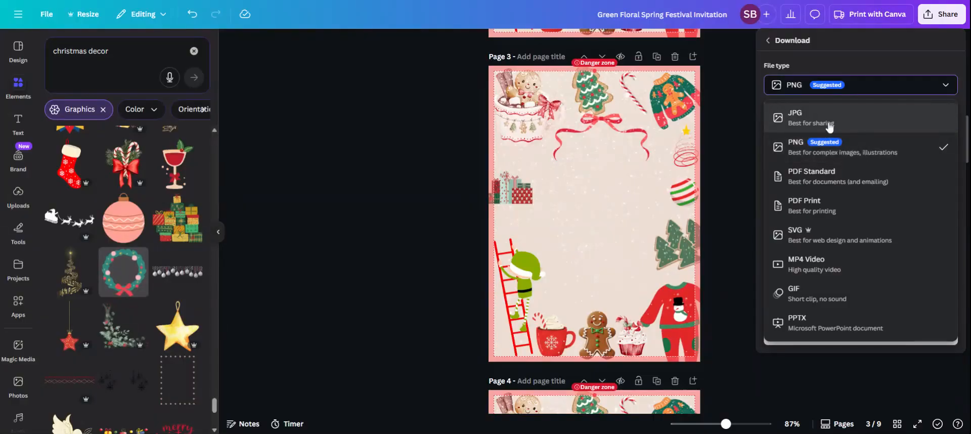
{"action": "left_click", "coordinate": [860, 148]}
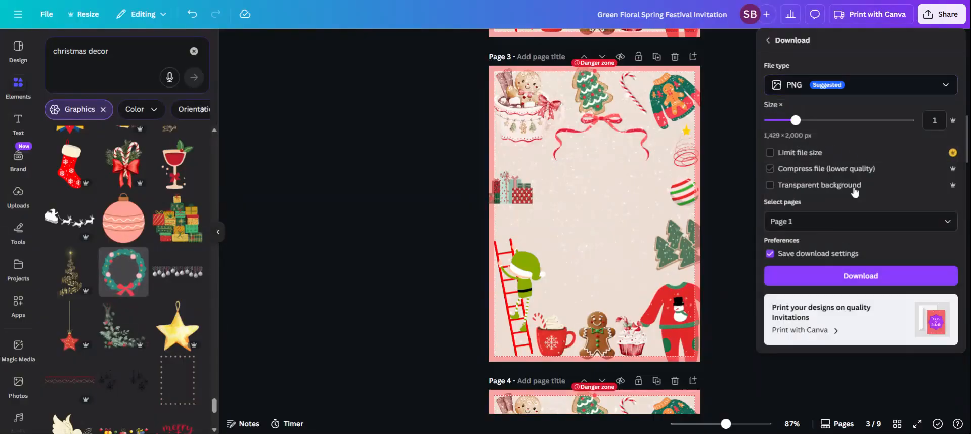
{"action": "left_click", "coordinate": [836, 283]}
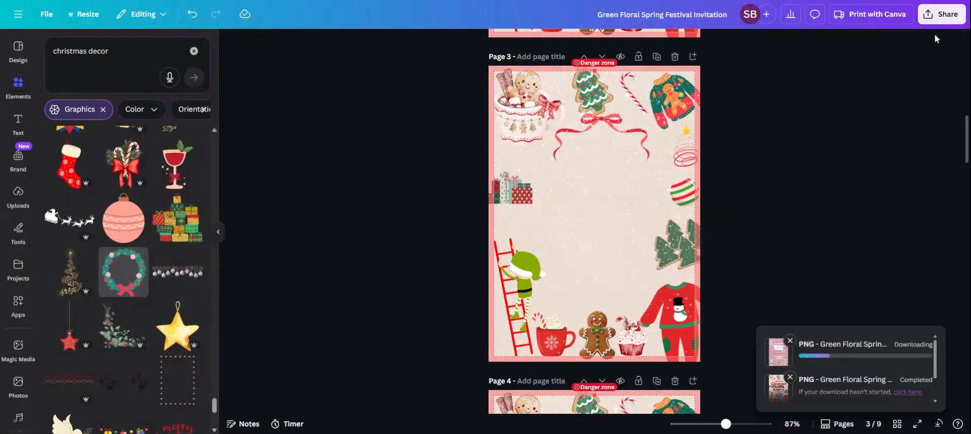
Step: Download page 3, the text-free Christmas background, as a PNG
{"action": "left_click", "coordinate": [937, 15]}
{"action": "left_click", "coordinate": [788, 225]}
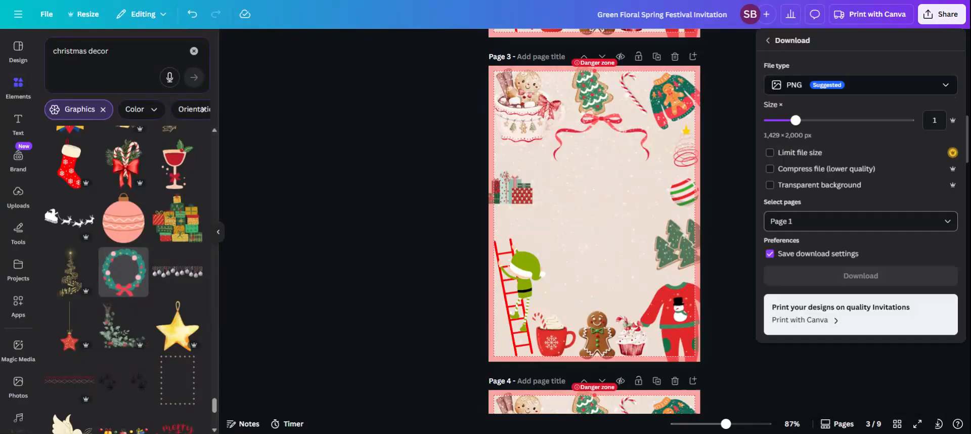
{"action": "left_click", "coordinate": [855, 221]}
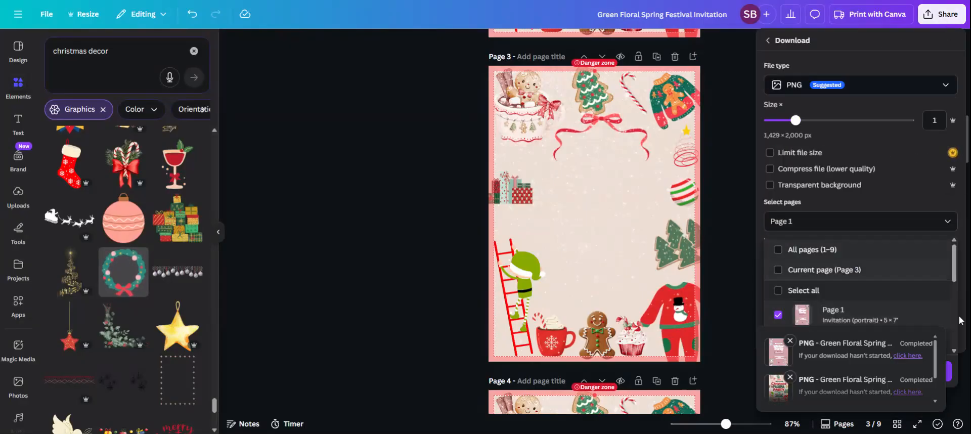
{"action": "left_click", "coordinate": [850, 217]}
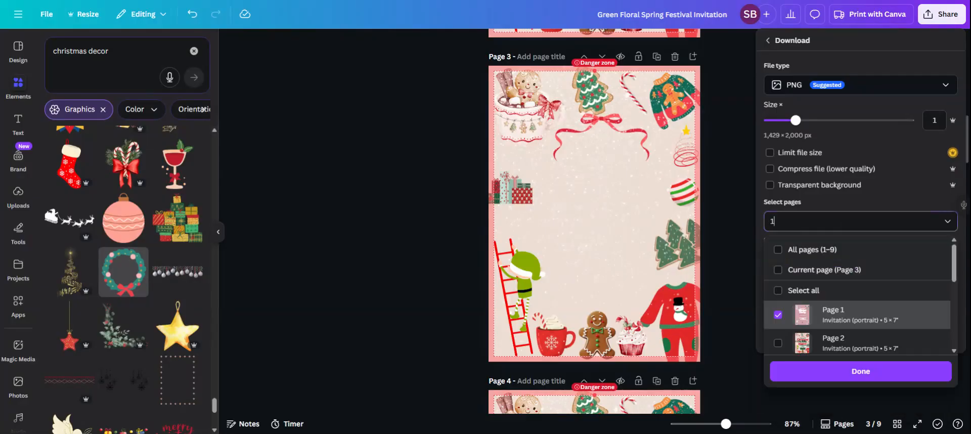
{"action": "key", "text": "BackSpace"}
{"action": "type", "text": "3"}
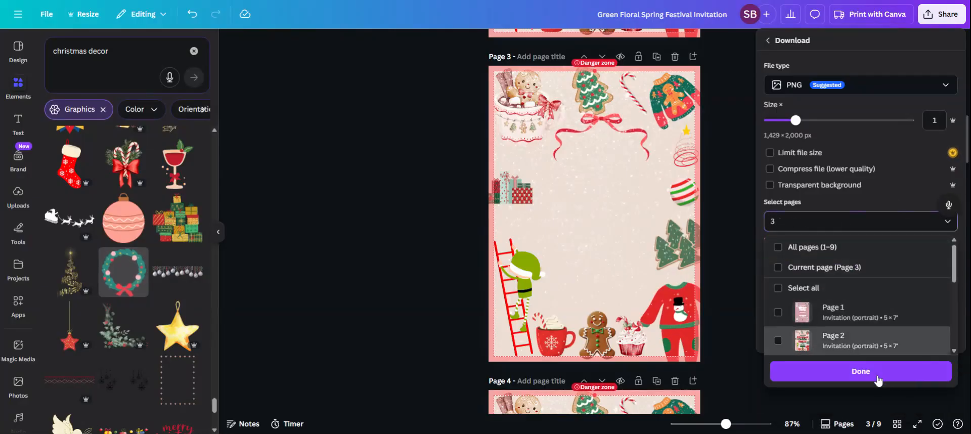
{"action": "left_click", "coordinate": [878, 380]}
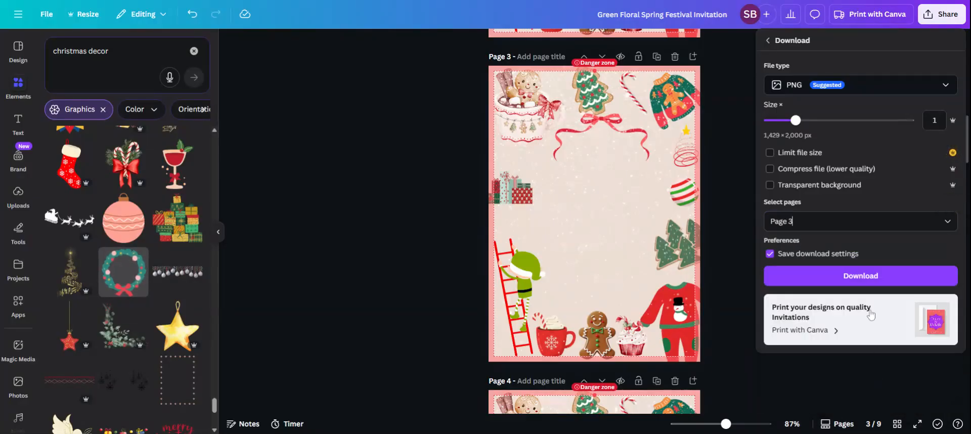
{"action": "left_click", "coordinate": [871, 276]}
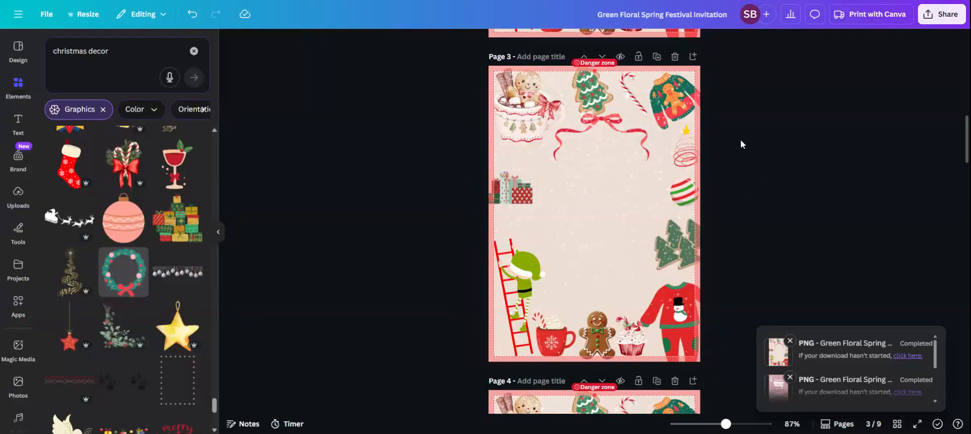
Step: Add a blank page directly after page 3
{"action": "left_click", "coordinate": [693, 56]}
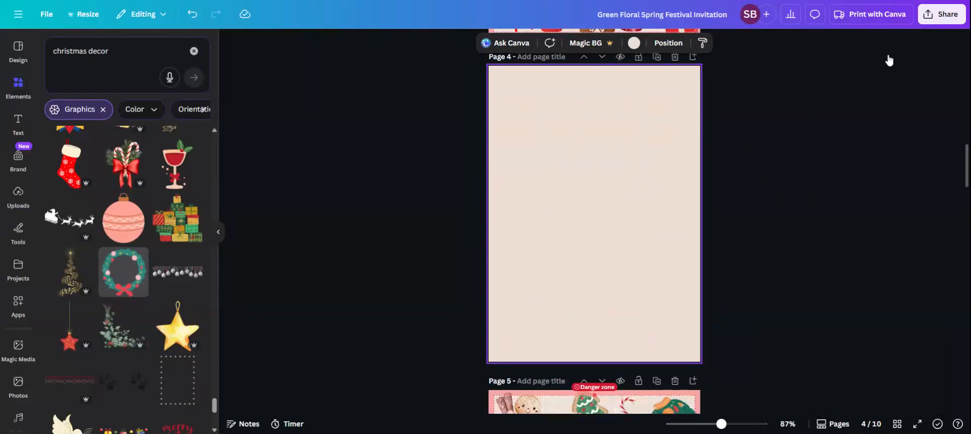
{"action": "scroll", "coordinate": [796, 215], "scroll_direction": "up", "scroll_amount": 6}
{"action": "scroll", "coordinate": [651, 191], "scroll_direction": "up", "scroll_amount": 8}
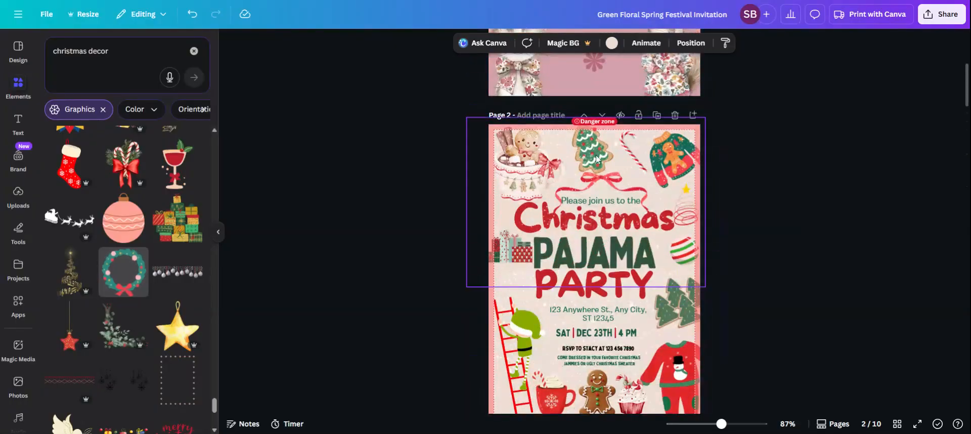
Step: Place the uploaded text-free Christmas background on blank page 4 and resize it to cover the whole page
{"action": "scroll", "coordinate": [635, 374], "scroll_direction": "down", "scroll_amount": 10}
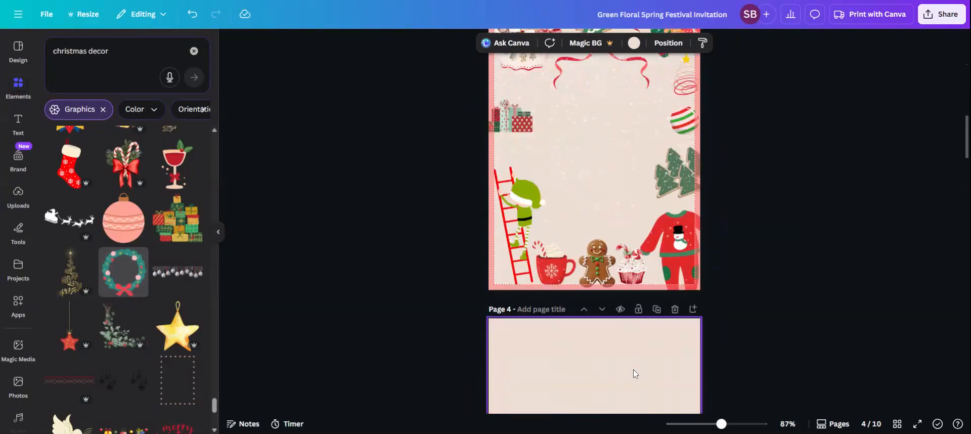
{"action": "scroll", "coordinate": [655, 357], "scroll_direction": "down", "scroll_amount": 1}
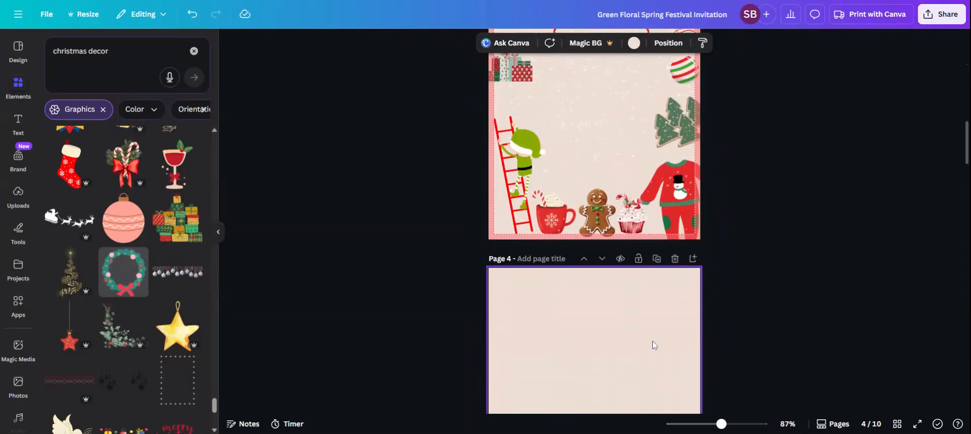
{"action": "scroll", "coordinate": [672, 288], "scroll_direction": "down", "scroll_amount": 2}
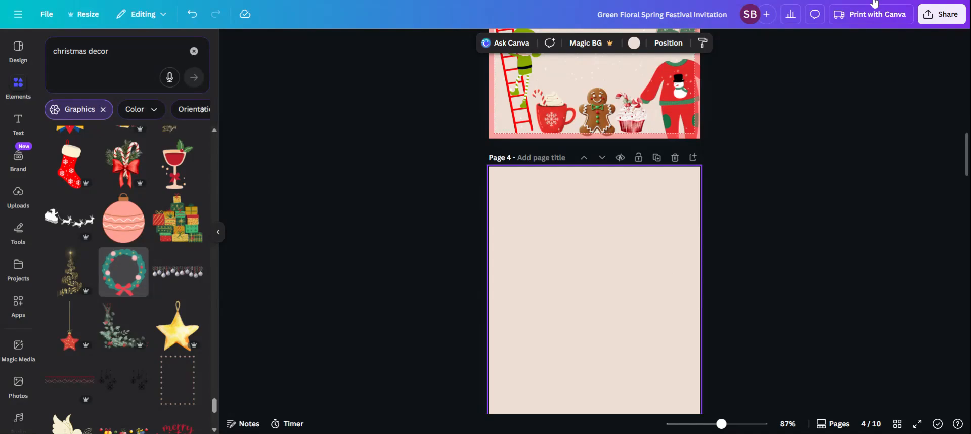
{"action": "left_click", "coordinate": [19, 197]}
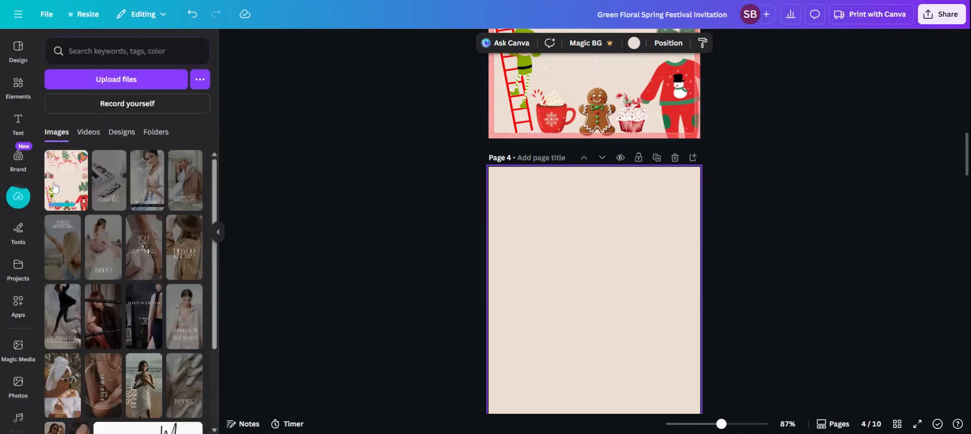
{"action": "left_click", "coordinate": [57, 185]}
{"action": "left_click_drag", "start_coordinate": [489, 176], "coordinate": [625, 210]}
{"action": "left_click_drag", "start_coordinate": [707, 161], "coordinate": [701, 167]}
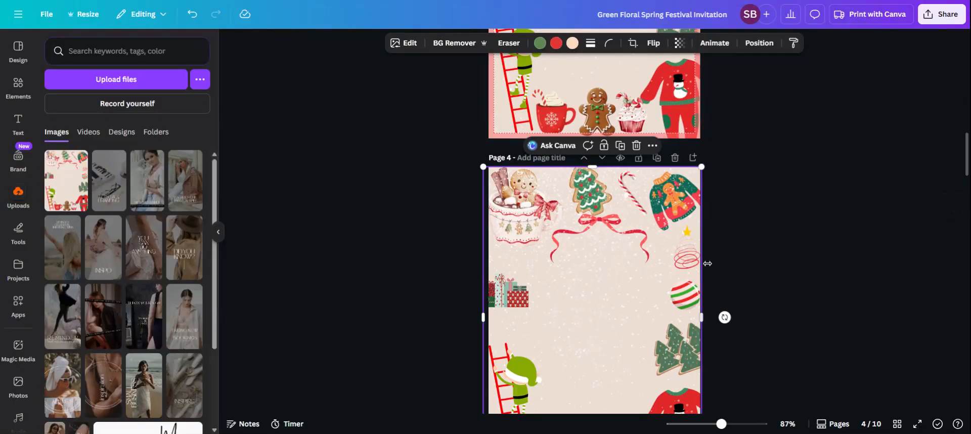
{"action": "scroll", "coordinate": [707, 263], "scroll_direction": "down", "scroll_amount": 1}
{"action": "scroll", "coordinate": [489, 368], "scroll_direction": "down", "scroll_amount": 1}
{"action": "left_click_drag", "start_coordinate": [483, 367], "coordinate": [487, 363]}
Step: Duplicate the Christmas Pajama Party invitation on page 2 and move the copy directly below page 3
{"action": "scroll", "coordinate": [734, 293], "scroll_direction": "up", "scroll_amount": 9}
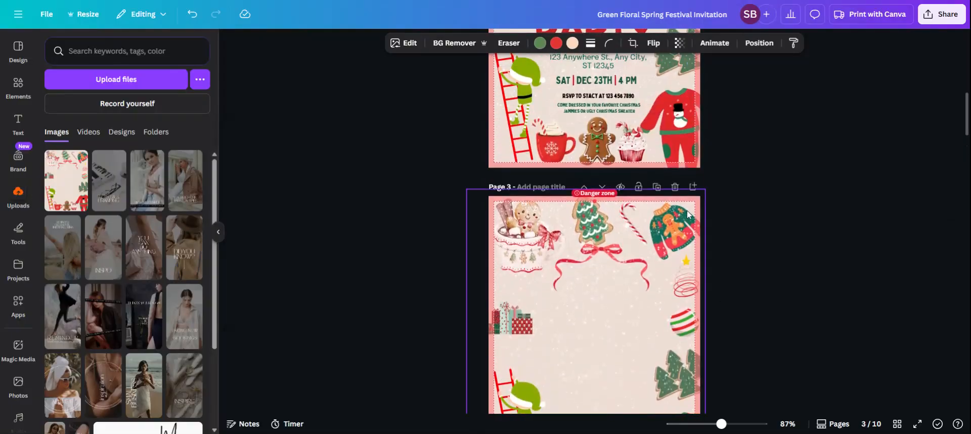
{"action": "scroll", "coordinate": [696, 238], "scroll_direction": "up", "scroll_amount": 3}
{"action": "scroll", "coordinate": [702, 263], "scroll_direction": "down", "scroll_amount": 2}
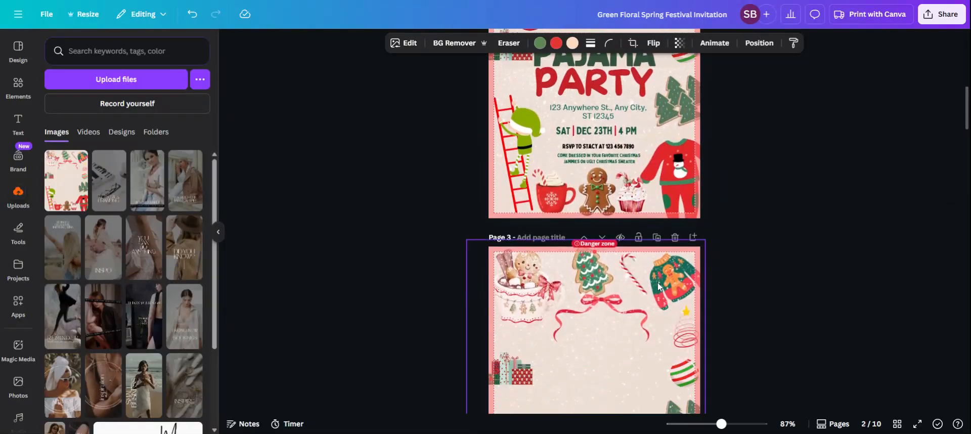
{"action": "left_click", "coordinate": [665, 282]}
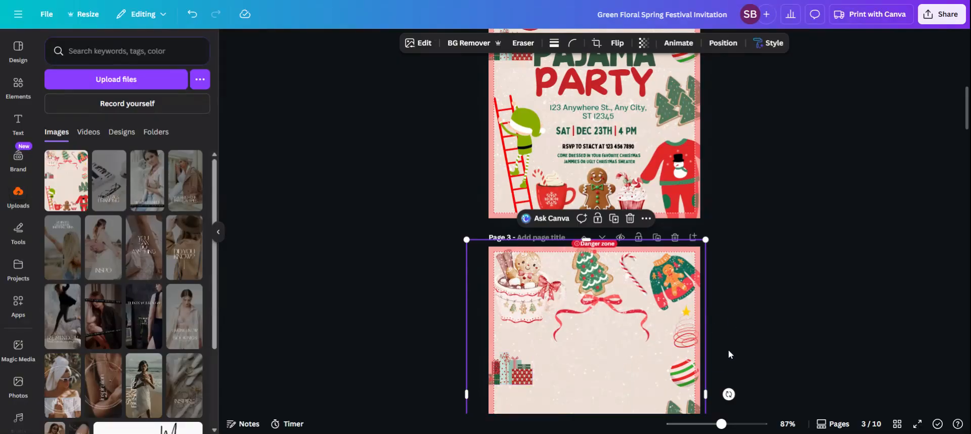
{"action": "scroll", "coordinate": [729, 348], "scroll_direction": "up", "scroll_amount": 3}
{"action": "scroll", "coordinate": [728, 338], "scroll_direction": "up", "scroll_amount": 2}
{"action": "scroll", "coordinate": [727, 335], "scroll_direction": "down", "scroll_amount": 2}
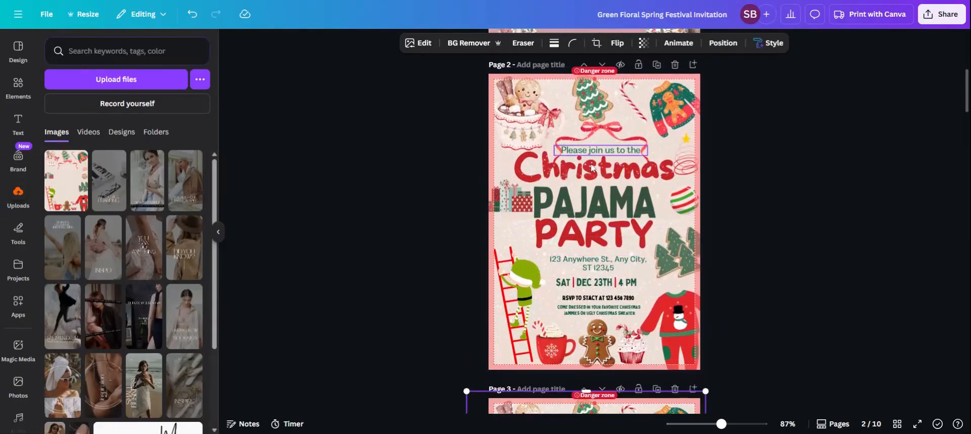
{"action": "left_click", "coordinate": [656, 64]}
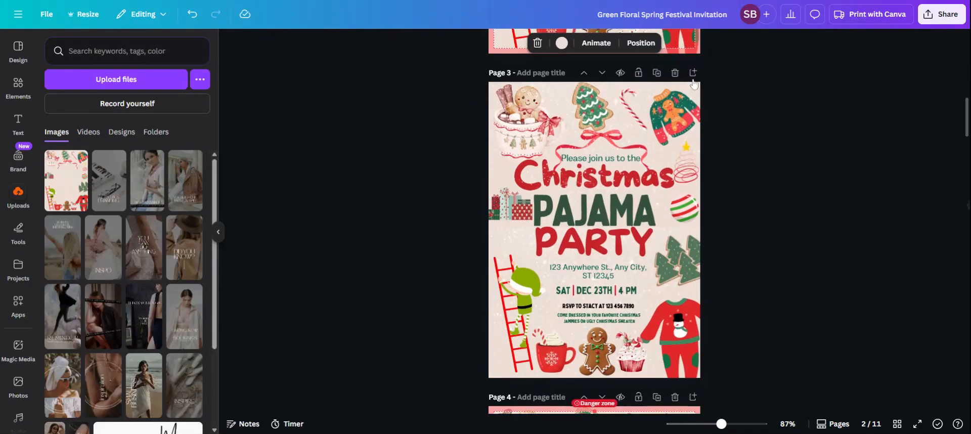
{"action": "left_click", "coordinate": [601, 64]}
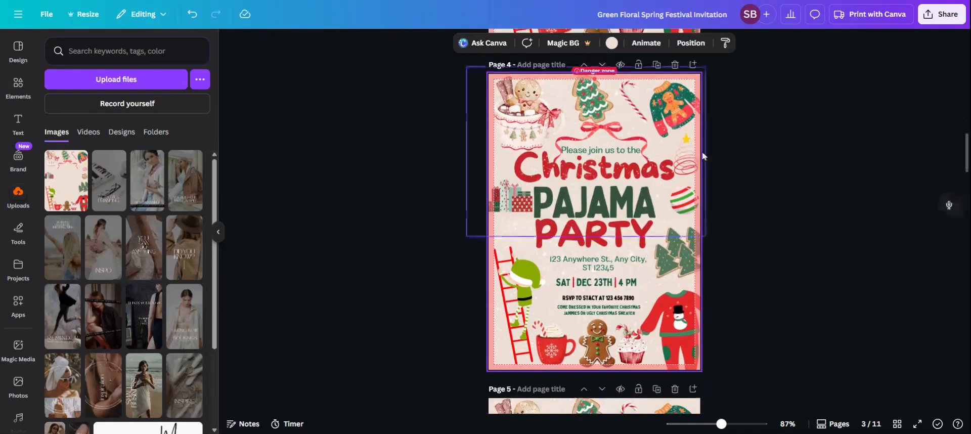
Step: Delete the gifts, ornament, trees, star, elf with ladder and all bottom-edge graphics from the invitation copy on page 4
{"action": "scroll", "coordinate": [740, 244], "scroll_direction": "down", "scroll_amount": 1}
{"action": "scroll", "coordinate": [738, 244], "scroll_direction": "down", "scroll_amount": 2}
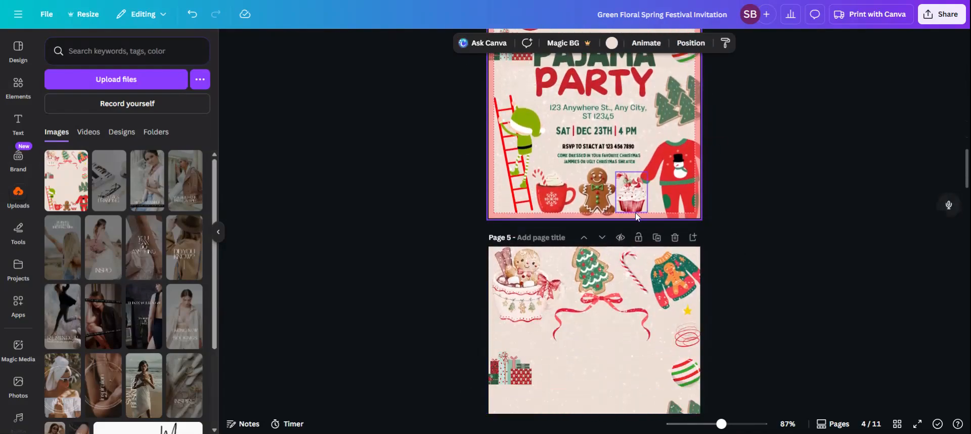
{"action": "left_click_drag", "start_coordinate": [784, 194], "coordinate": [547, 197]}
{"action": "left_click_drag", "start_coordinate": [514, 166], "coordinate": [403, 136]}
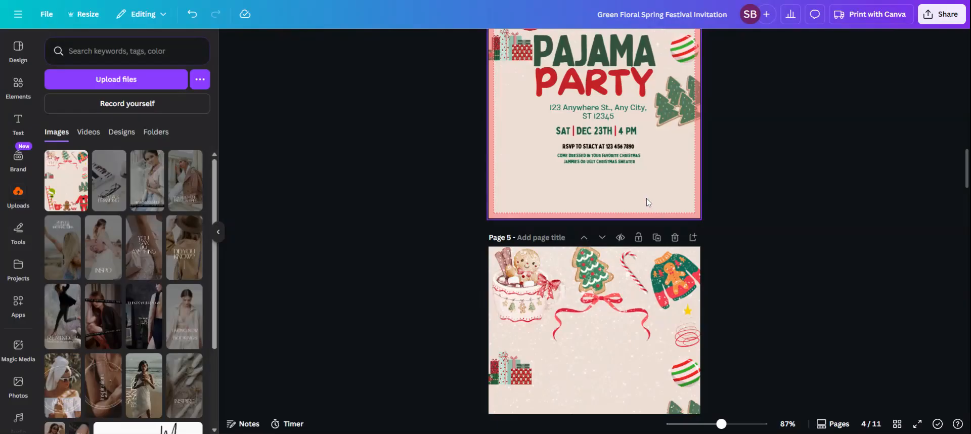
{"action": "left_click_drag", "start_coordinate": [607, 196], "coordinate": [590, 313]}
{"action": "left_click_drag", "start_coordinate": [506, 254], "coordinate": [967, 291]}
{"action": "left_click", "coordinate": [686, 215]}
{"action": "key", "text": "Delete"}
Step: Shrink the upper overlay on page 4 to a thin strip along its top edge and delete the red ribbon
{"action": "left_click", "coordinate": [582, 226]}
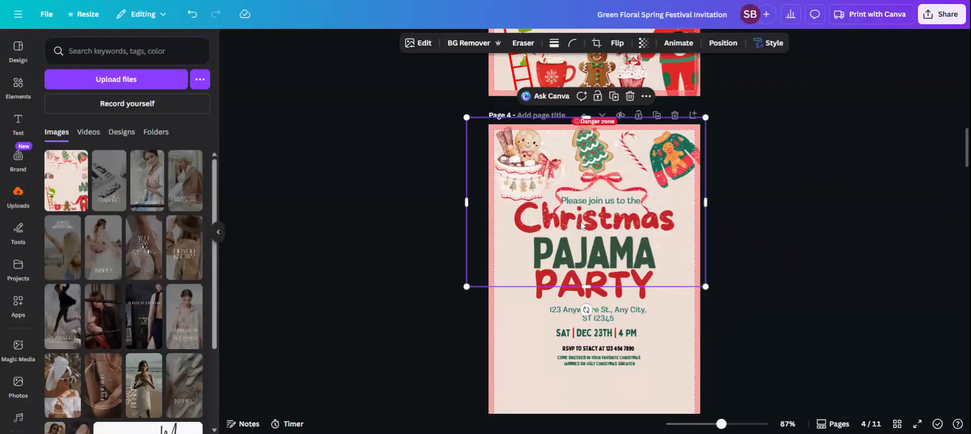
{"action": "left_click_drag", "start_coordinate": [586, 286], "coordinate": [579, 141]}
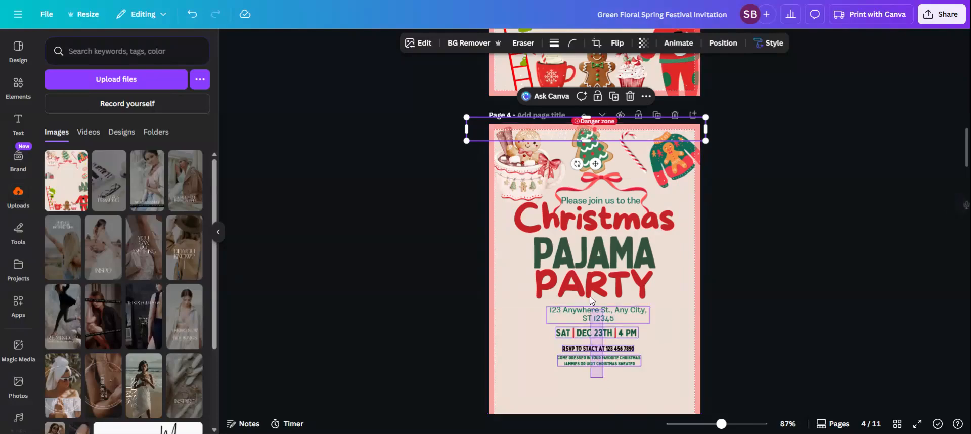
{"action": "left_click", "coordinate": [597, 205]}
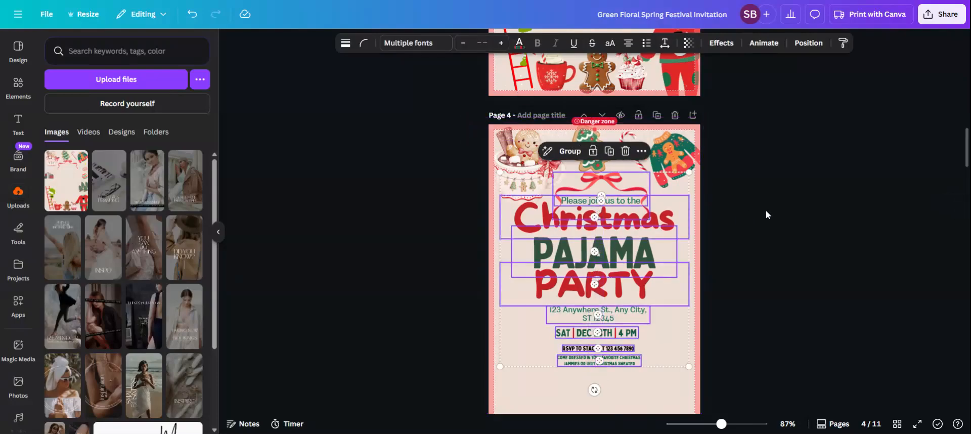
{"action": "left_click", "coordinate": [747, 210]}
{"action": "left_click", "coordinate": [601, 180]}
{"action": "key", "text": "Delete"}
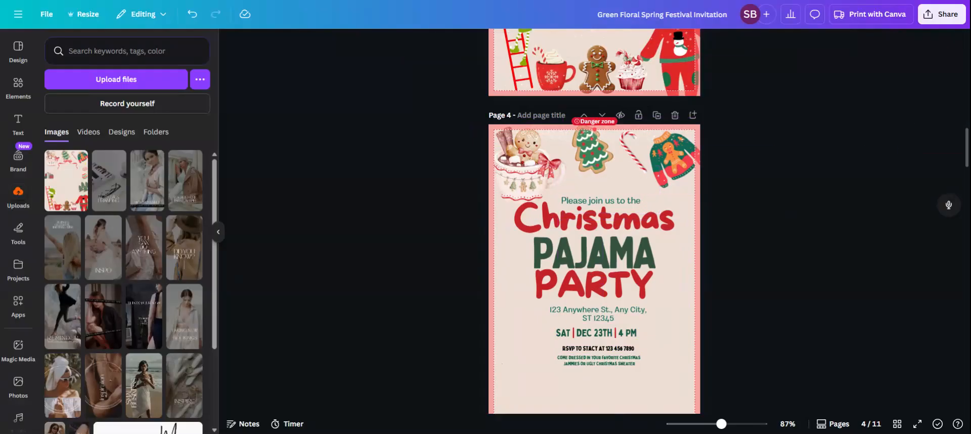
Step: Move all the invitation text from page 4 onto the background on page 5 and nudge it slightly down
{"action": "left_click_drag", "start_coordinate": [619, 387], "coordinate": [595, 219]}
{"action": "scroll", "coordinate": [599, 256], "scroll_direction": "down", "scroll_amount": 5}
{"action": "scroll", "coordinate": [599, 274], "scroll_direction": "down", "scroll_amount": 1}
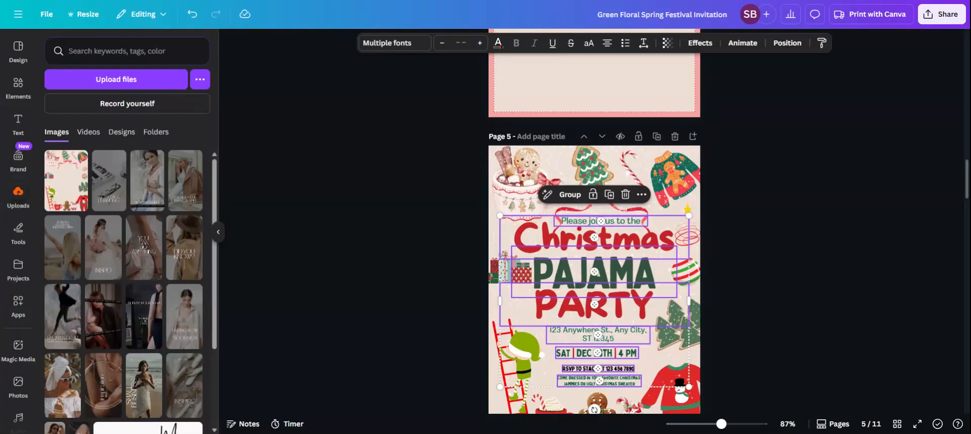
{"action": "scroll", "coordinate": [888, 313], "scroll_direction": "down", "scroll_amount": 2}
{"action": "left_click_drag", "start_coordinate": [604, 156], "coordinate": [606, 156]}
{"action": "left_click", "coordinate": [802, 217]}
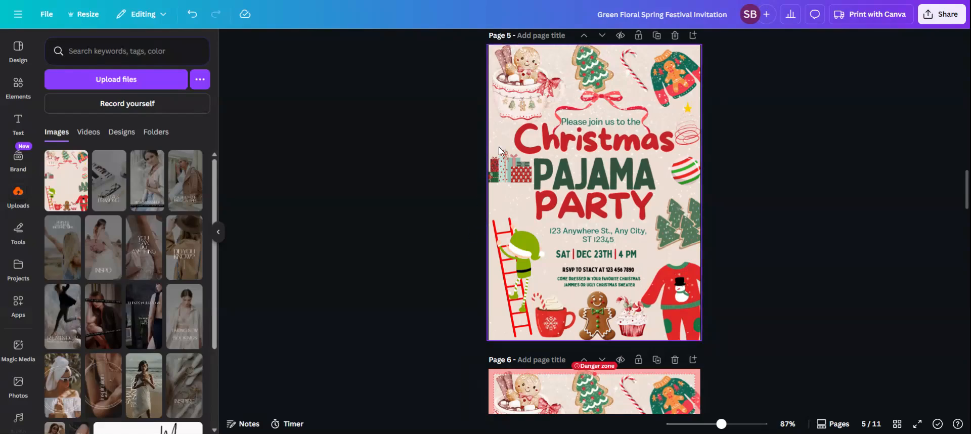
Step: Check the flattened background and text on page 5, and compare it with the original invitation and pages 3 and 4
{"action": "left_click", "coordinate": [682, 310]}
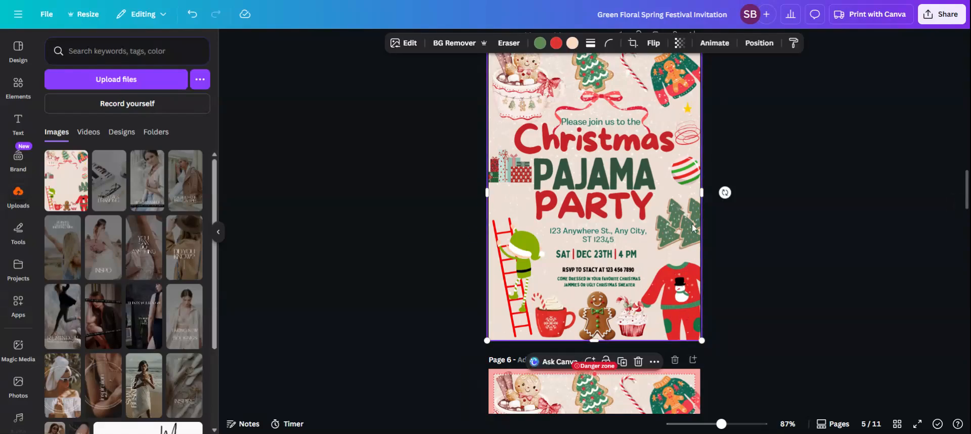
{"action": "scroll", "coordinate": [685, 152], "scroll_direction": "up", "scroll_amount": 1}
{"action": "scroll", "coordinate": [685, 152], "scroll_direction": "up", "scroll_amount": 3}
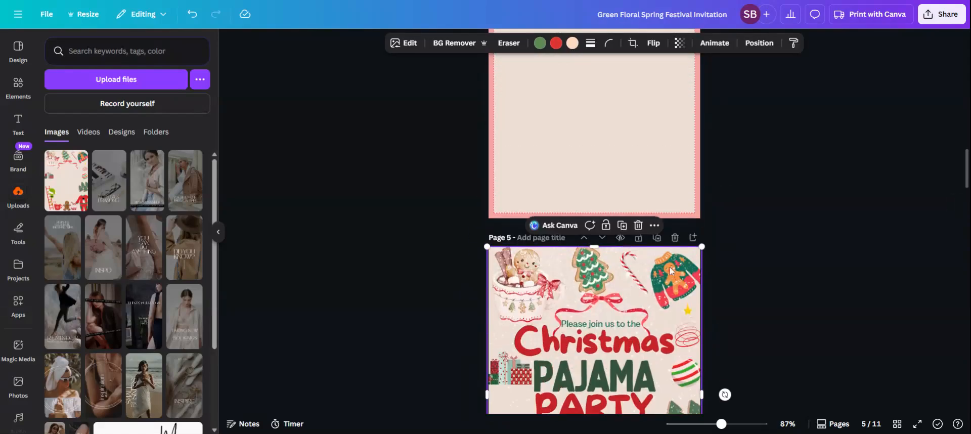
{"action": "scroll", "coordinate": [729, 281], "scroll_direction": "down", "scroll_amount": 2}
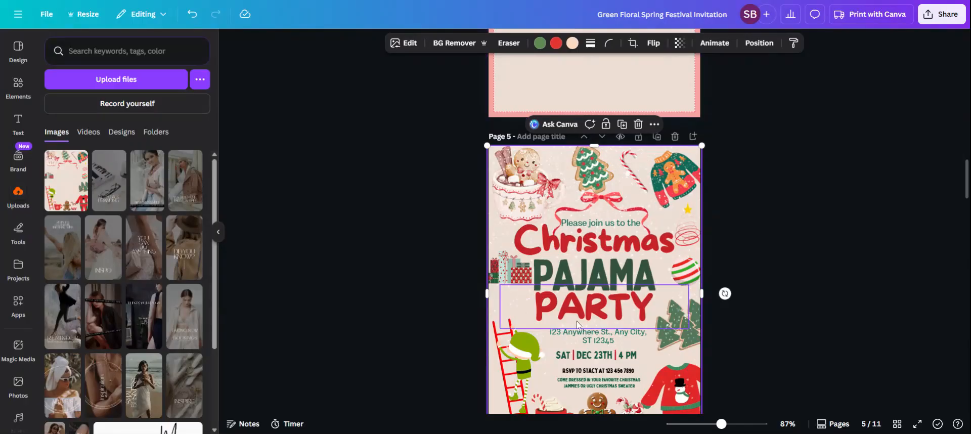
{"action": "scroll", "coordinate": [621, 318], "scroll_direction": "down", "scroll_amount": 2}
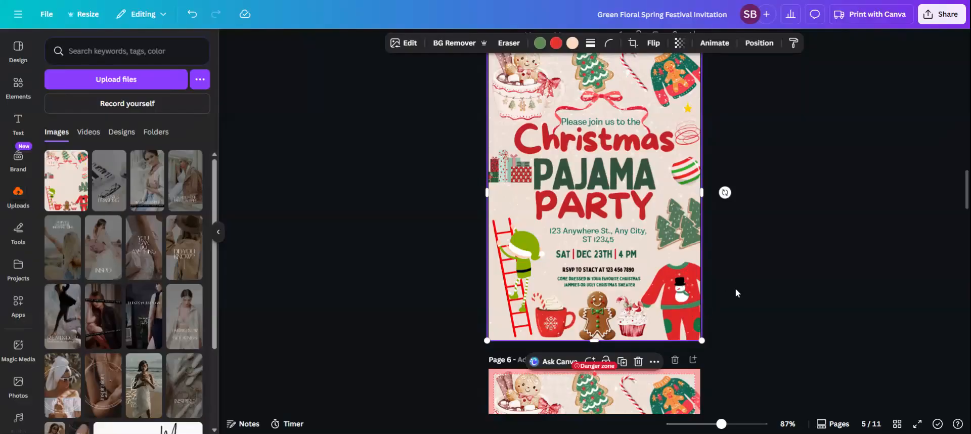
{"action": "scroll", "coordinate": [735, 288], "scroll_direction": "up", "scroll_amount": 6}
{"action": "scroll", "coordinate": [733, 294], "scroll_direction": "up", "scroll_amount": 3}
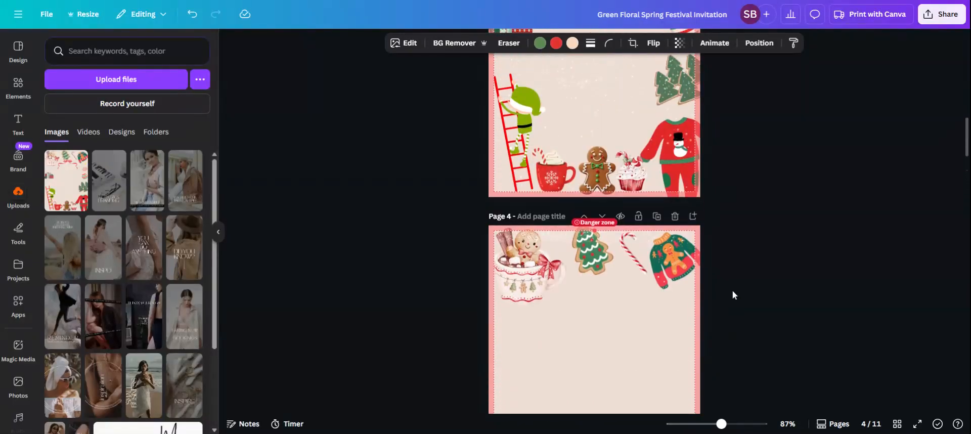
{"action": "scroll", "coordinate": [733, 294], "scroll_direction": "up", "scroll_amount": 3}
{"action": "scroll", "coordinate": [733, 291], "scroll_direction": "up", "scroll_amount": 4}
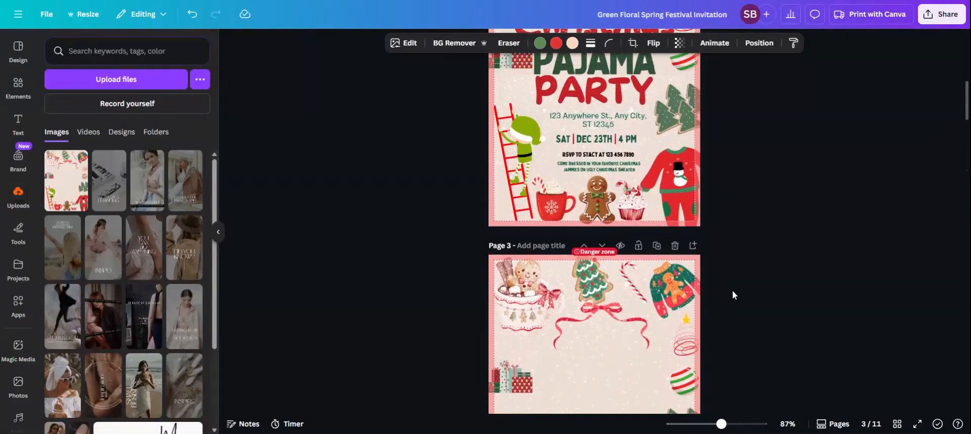
{"action": "scroll", "coordinate": [733, 291], "scroll_direction": "up", "scroll_amount": 2}
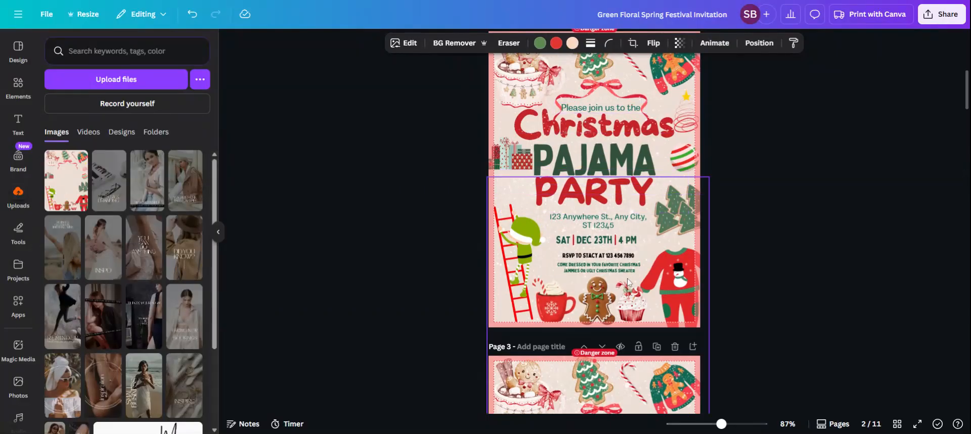
{"action": "scroll", "coordinate": [621, 168], "scroll_direction": "down", "scroll_amount": 4}
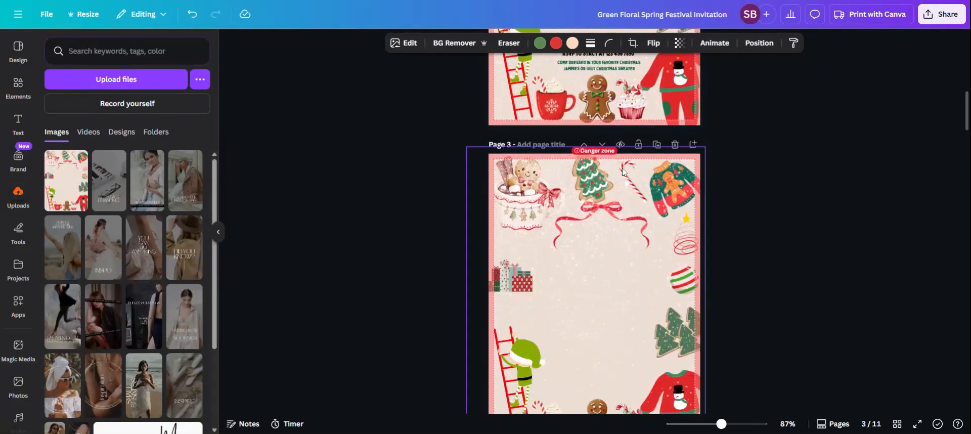
{"action": "scroll", "coordinate": [553, 316], "scroll_direction": "down", "scroll_amount": 2}
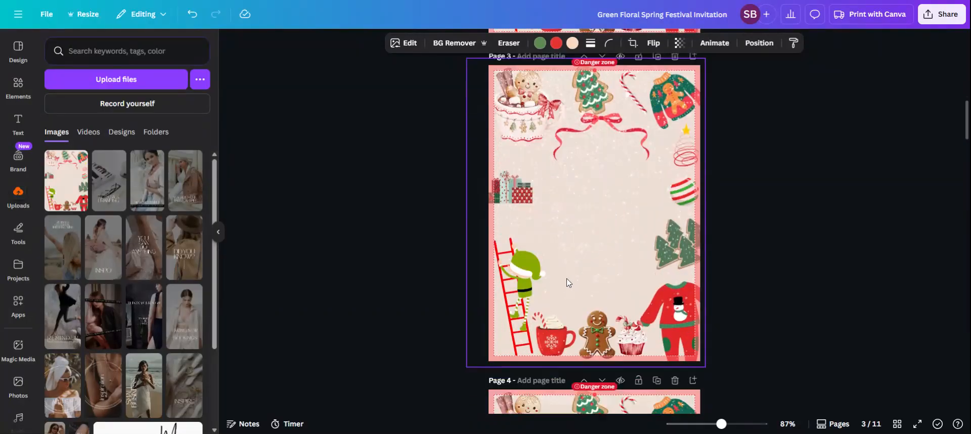
{"action": "scroll", "coordinate": [580, 282], "scroll_direction": "down", "scroll_amount": 5}
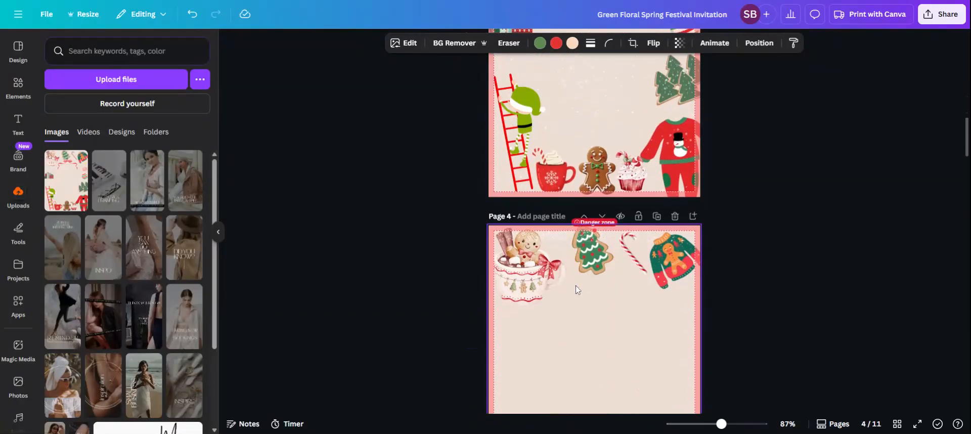